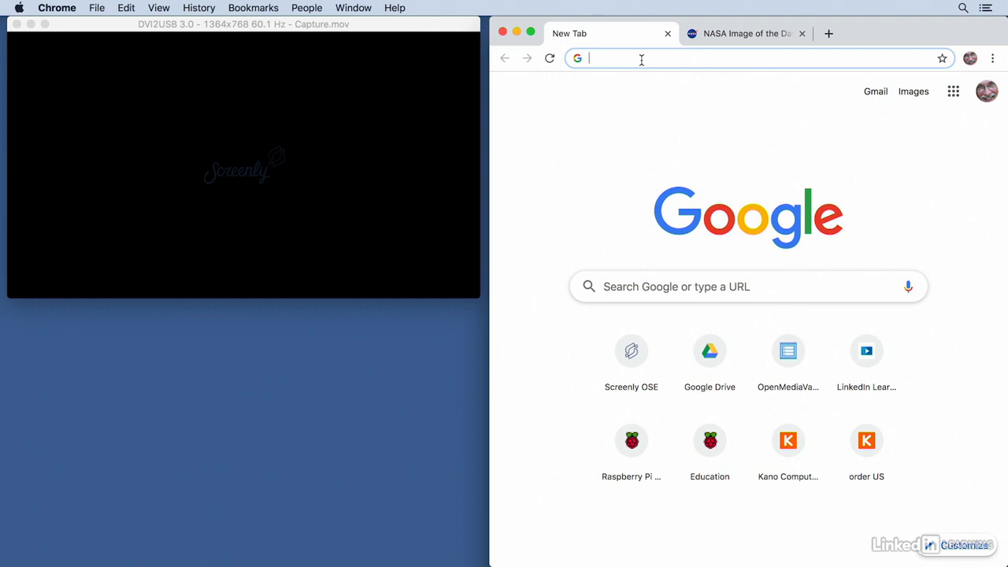
type("http")
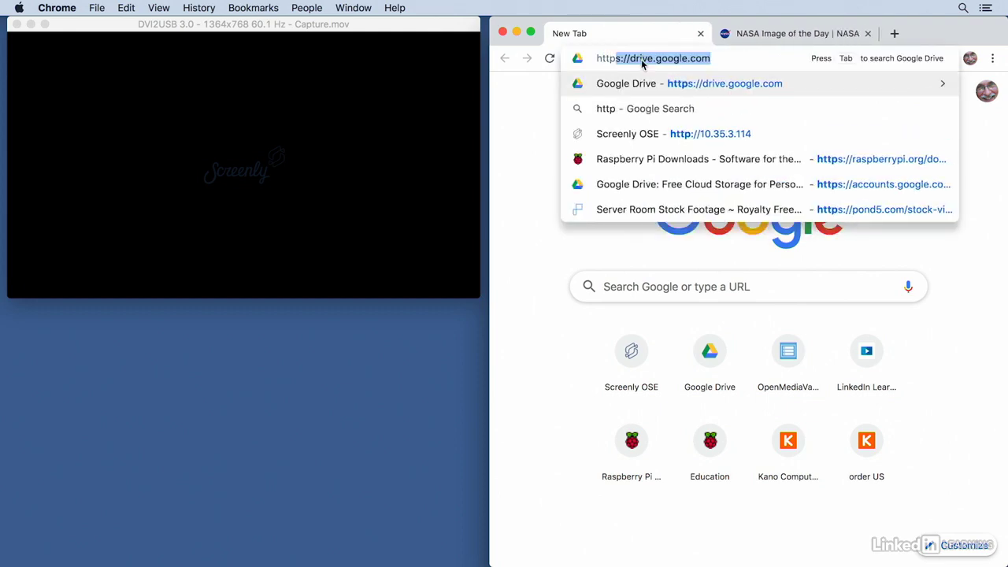
type("://10")
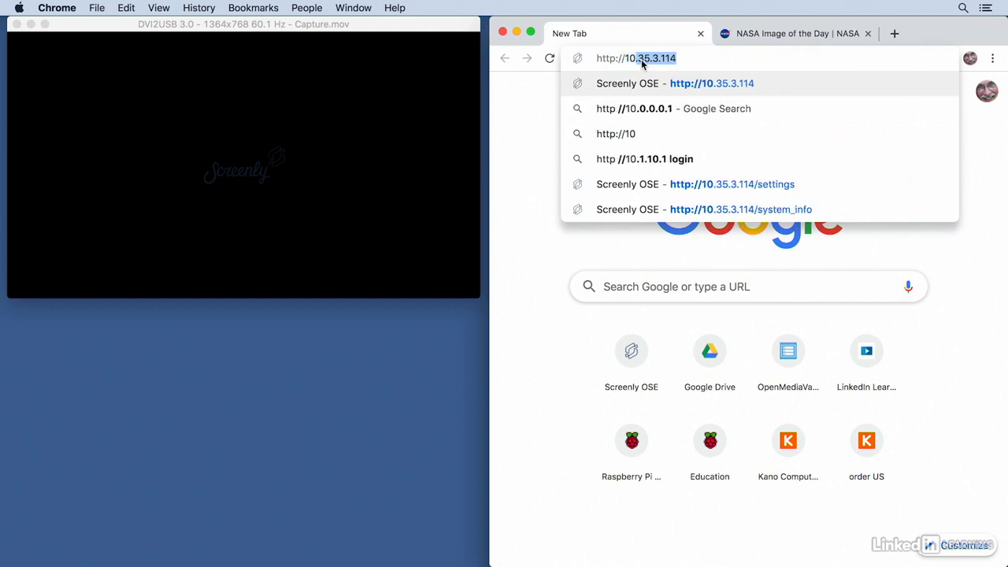
type(".35.")
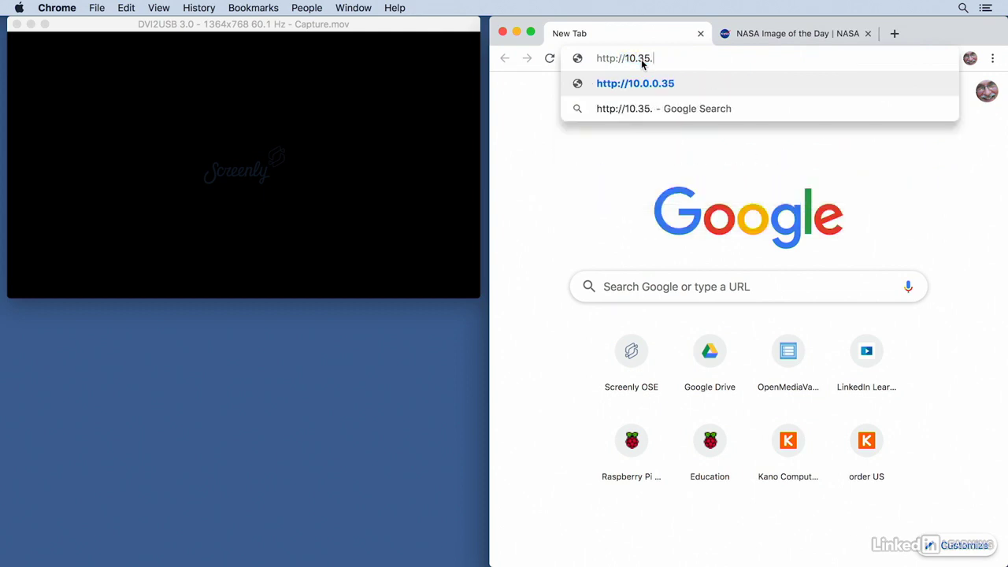
type("3.114")
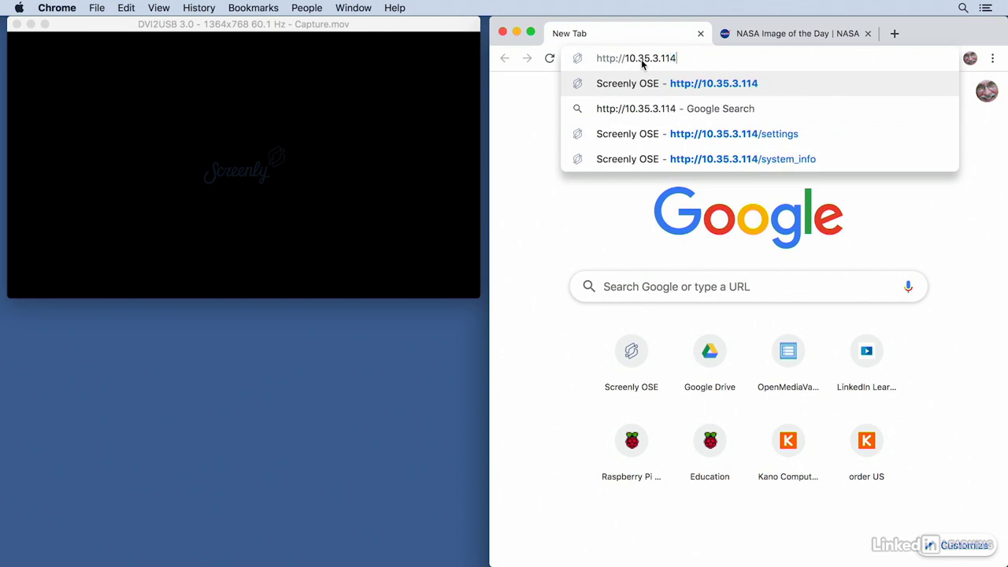
key("Return")
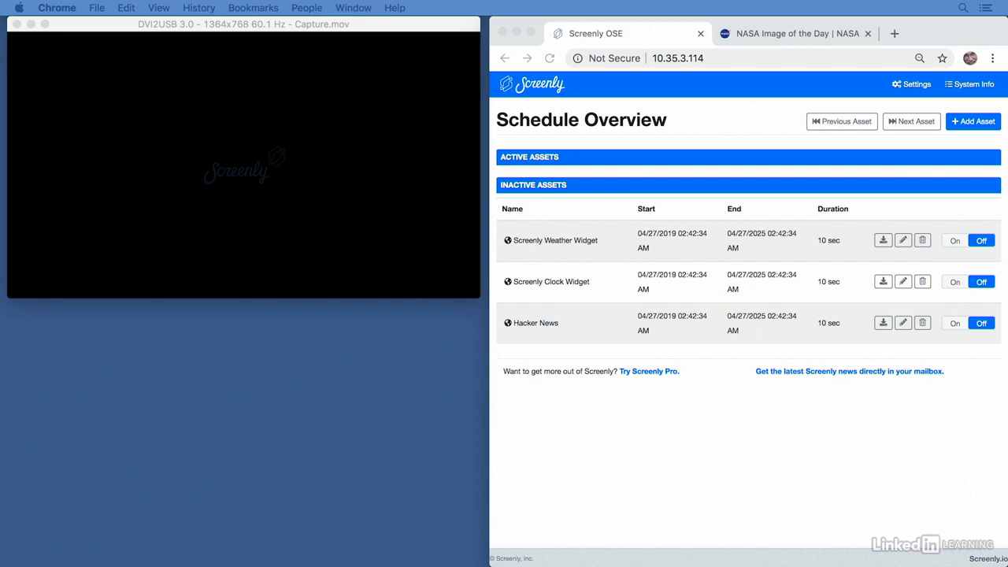
- Turn on authentication in the settings to view its user and password fields, and discard the change
left_click(908, 87)
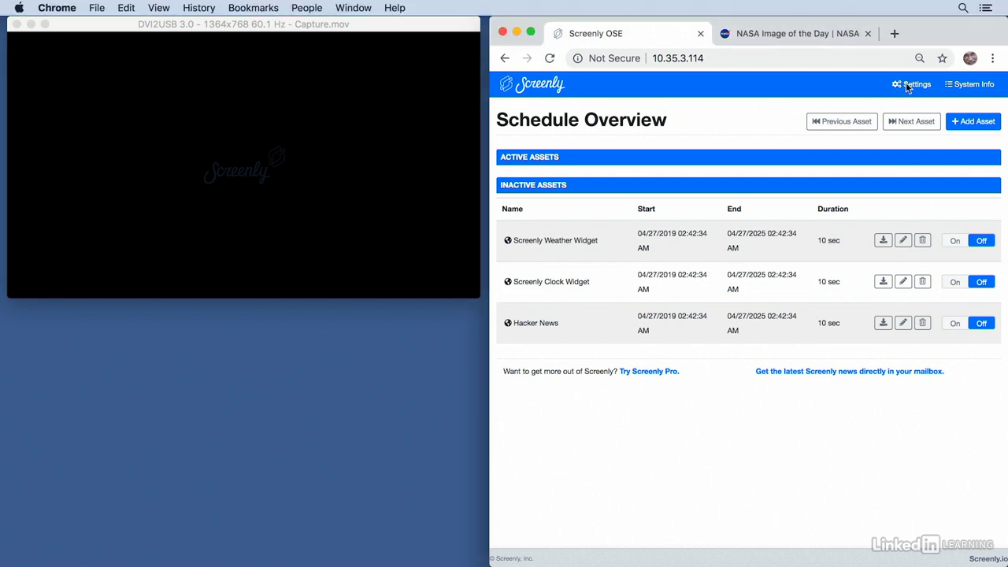
left_click(908, 87)
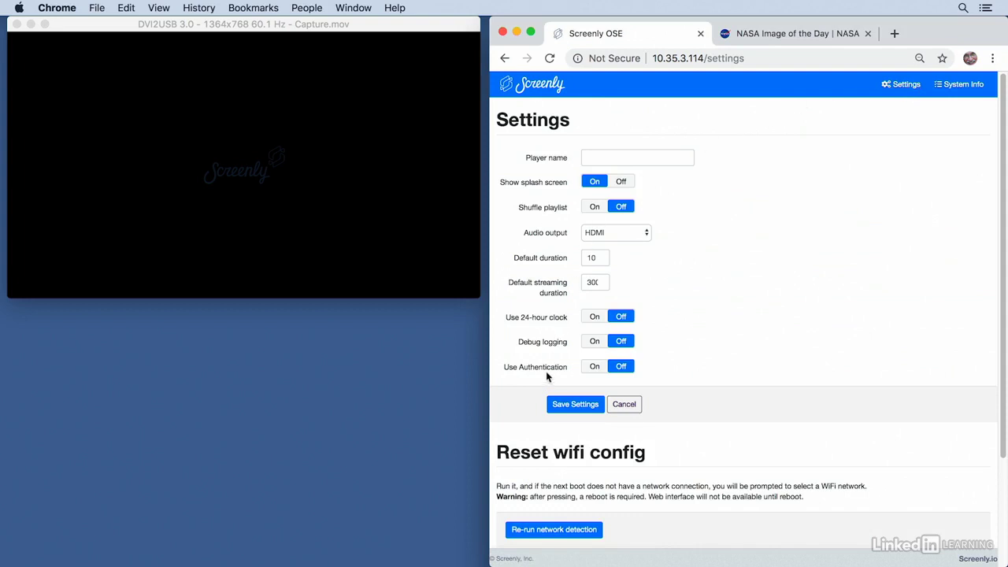
left_click(594, 366)
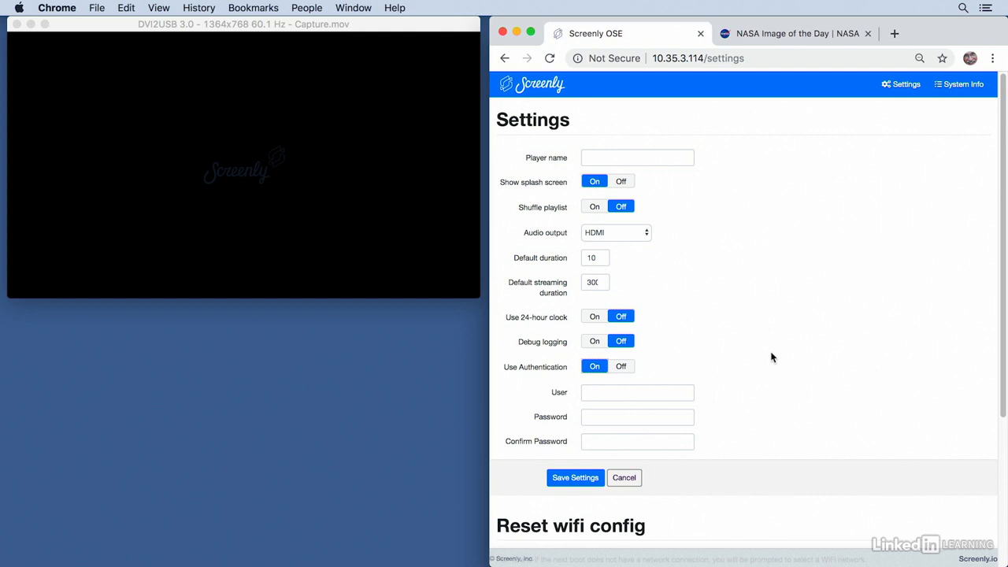
left_click(628, 478)
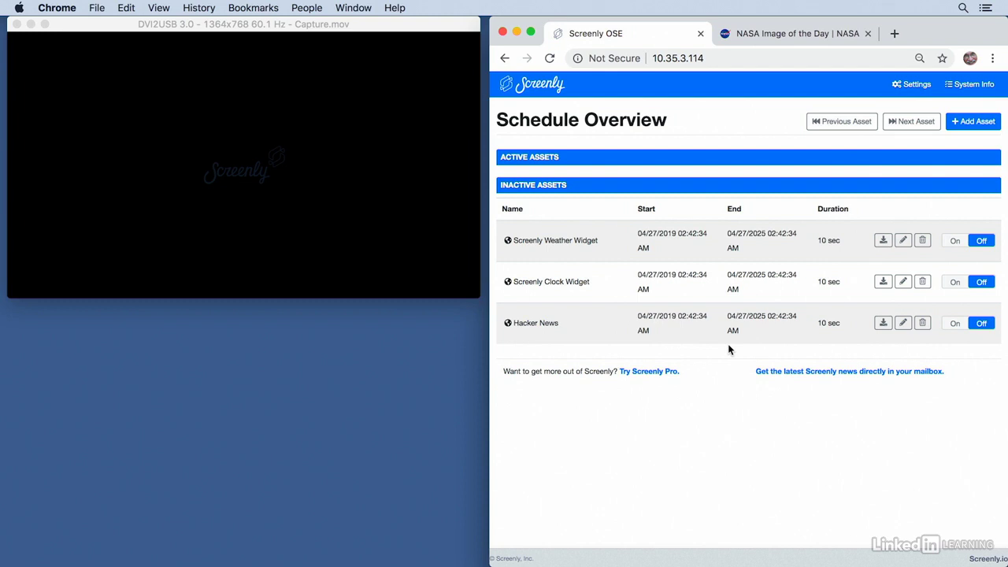
- Upload IMG_5103.JPG from the Downloads folder as a new asset and switch it on
left_click(969, 124)
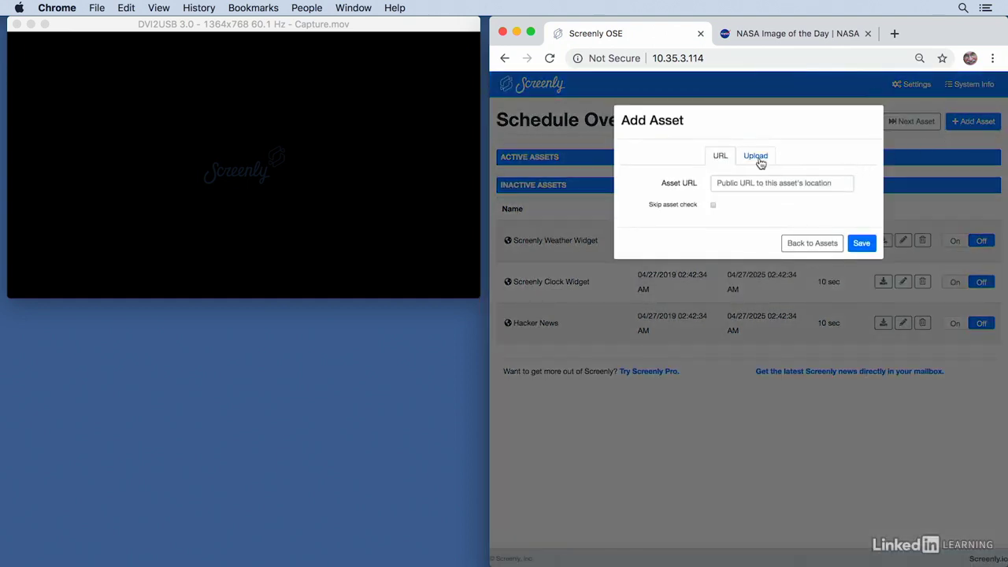
left_click(756, 156)
left_click(753, 210)
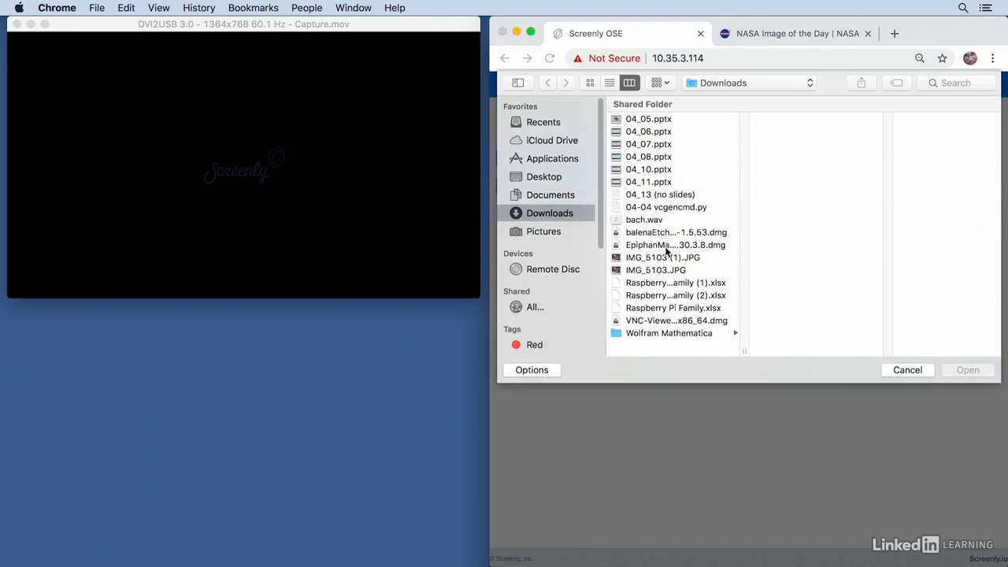
left_click(664, 271)
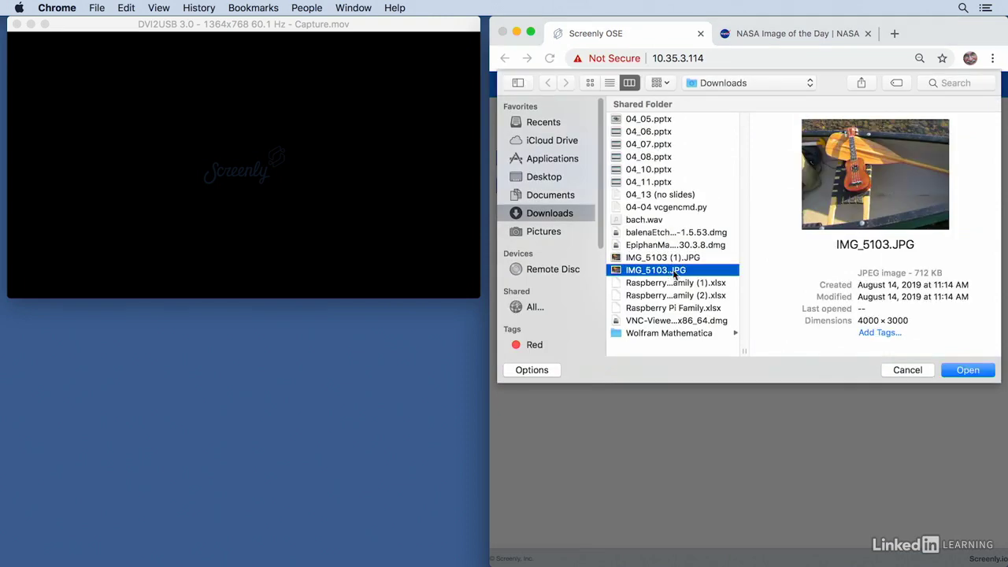
left_click(963, 370)
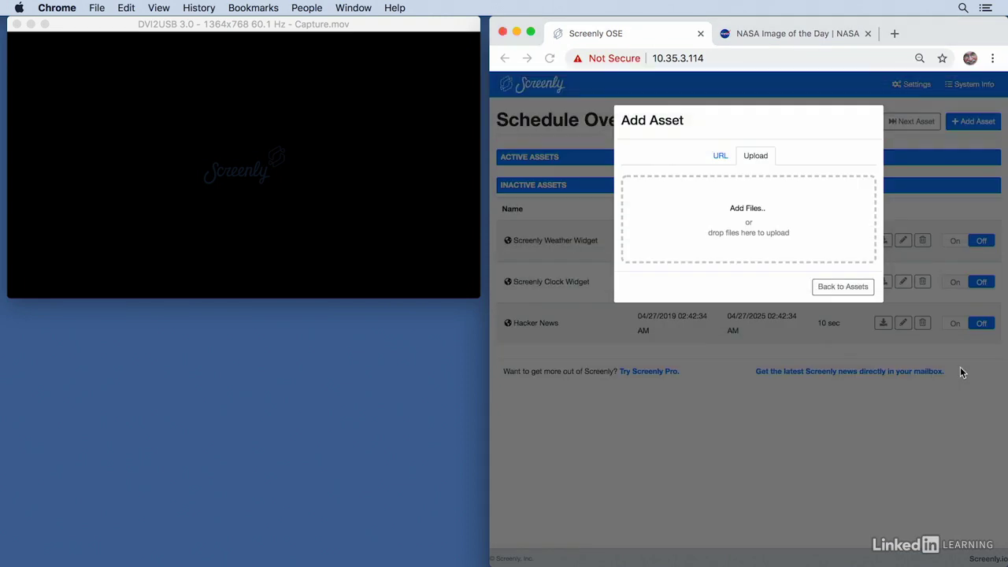
left_click(859, 292)
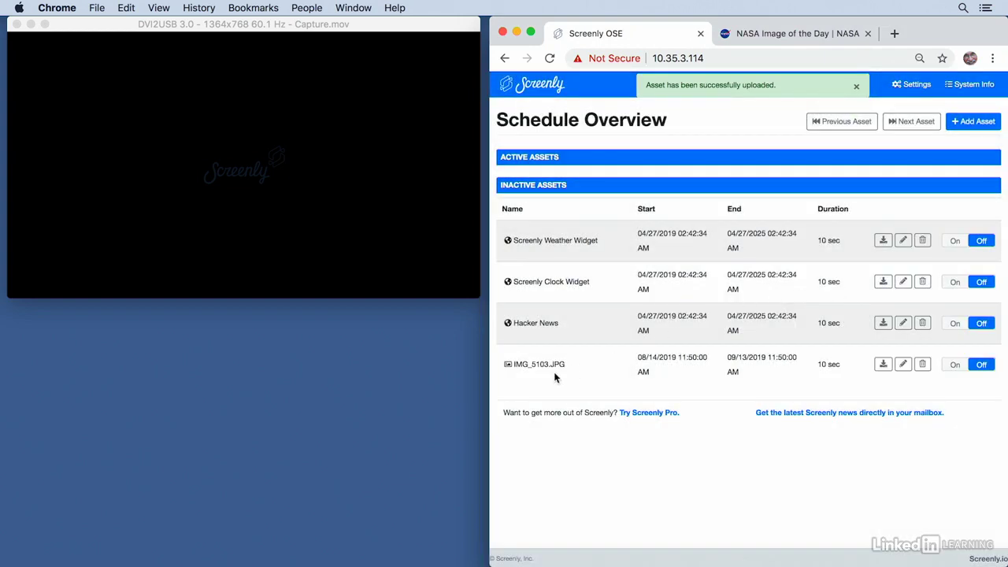
left_click(955, 365)
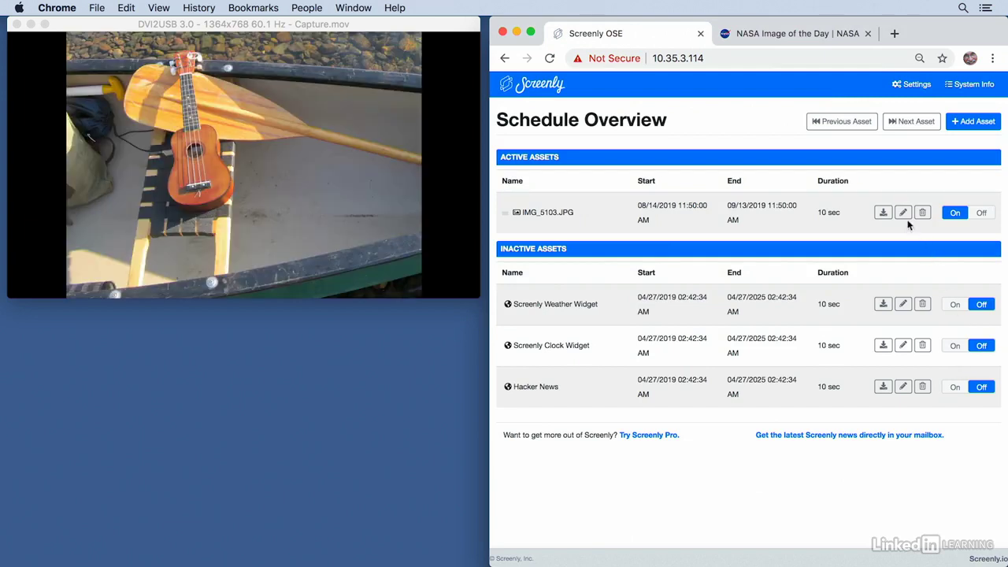
- Examine the play period, date and duration options of the IMG_5103.JPG asset without saving anything
left_click(903, 213)
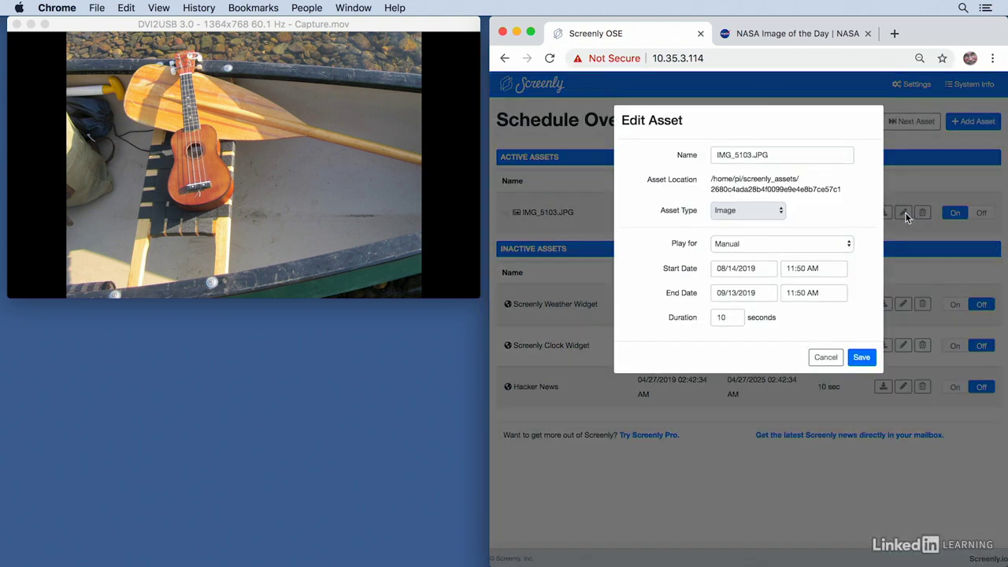
left_click(849, 245)
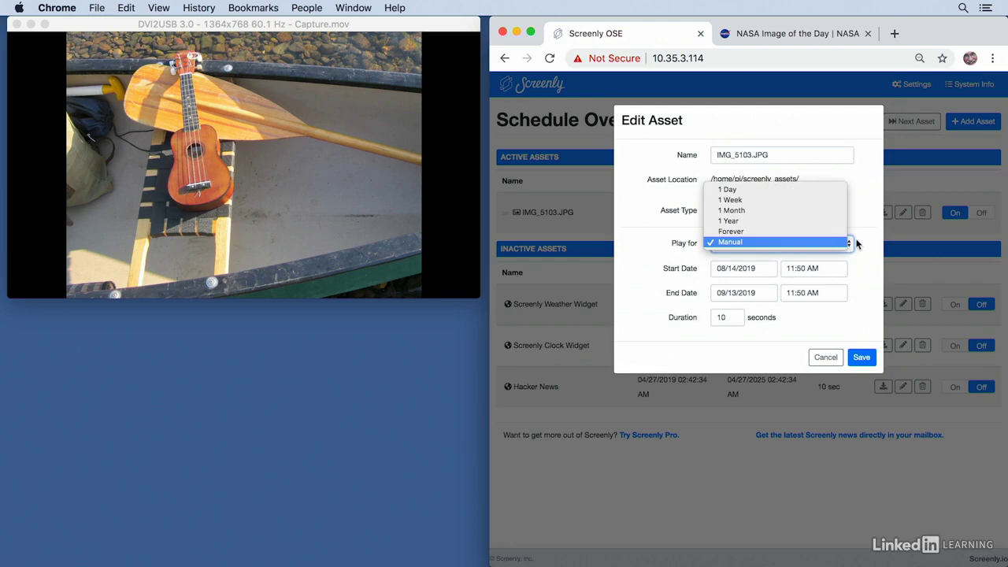
left_click(859, 245)
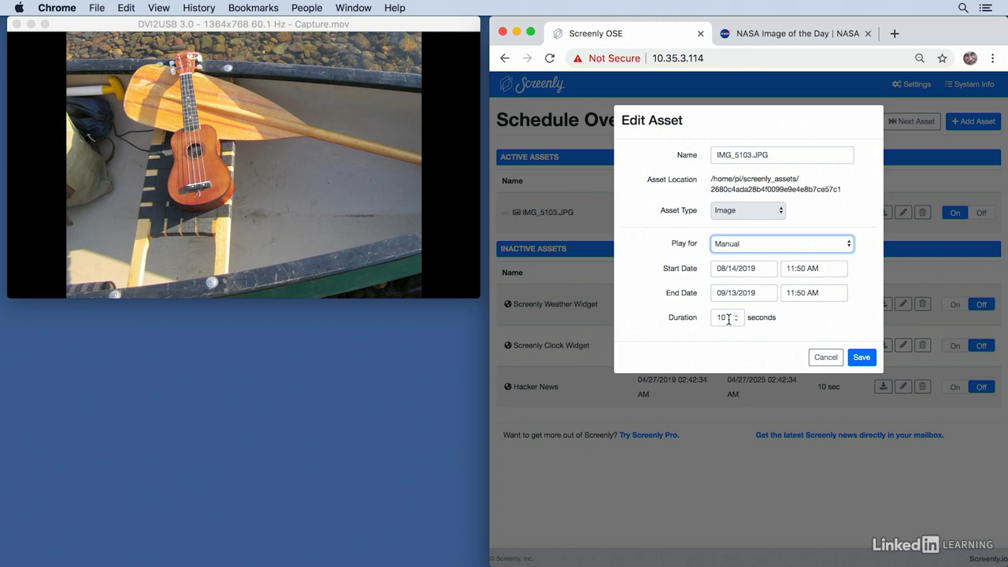
left_click(825, 357)
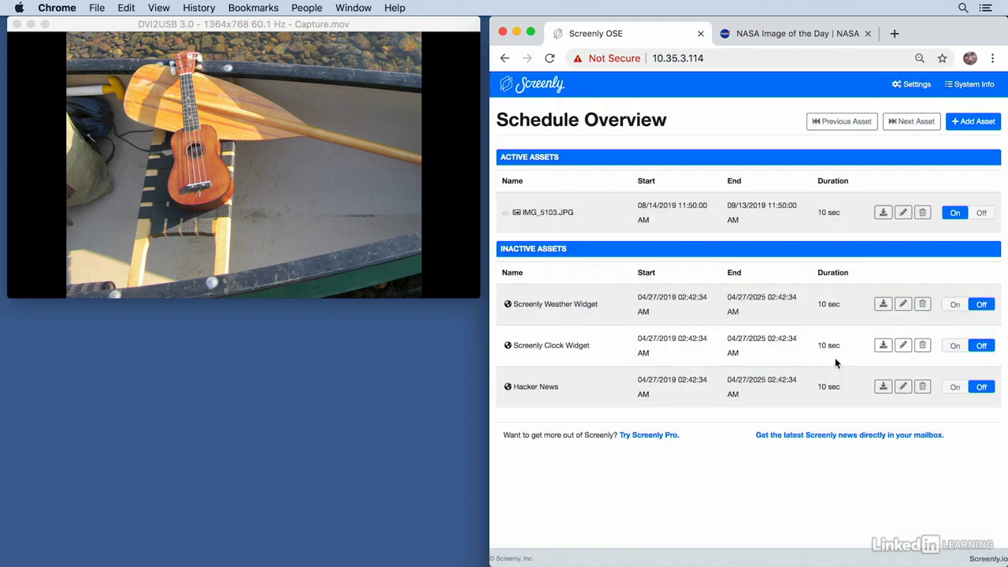
left_click(809, 38)
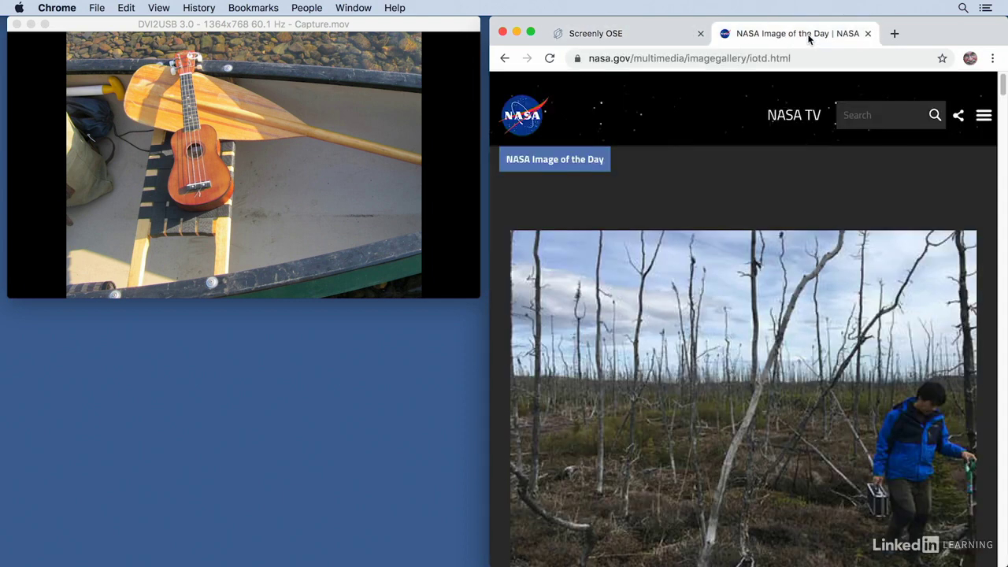
left_click(770, 61)
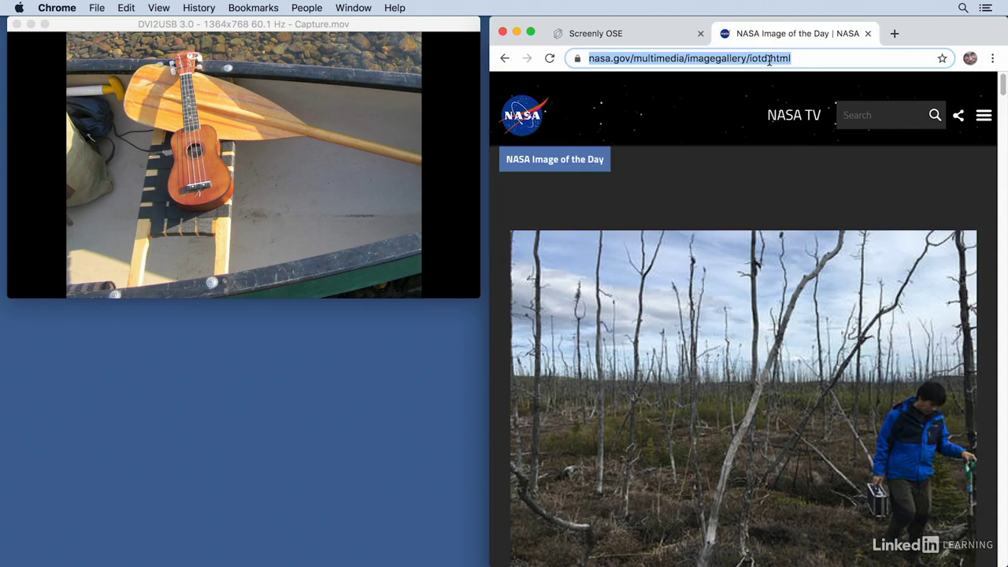
left_click(651, 38)
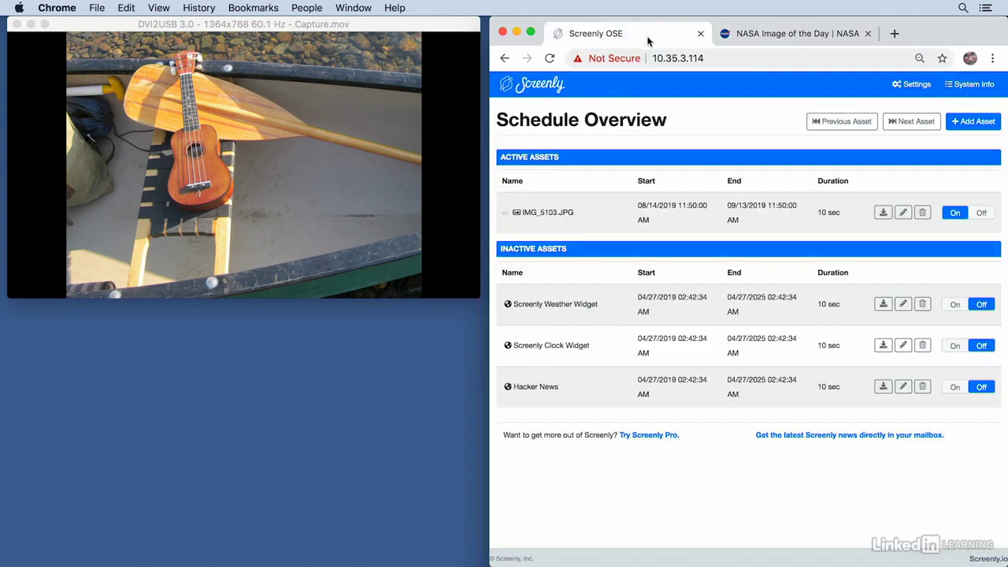
left_click(975, 121)
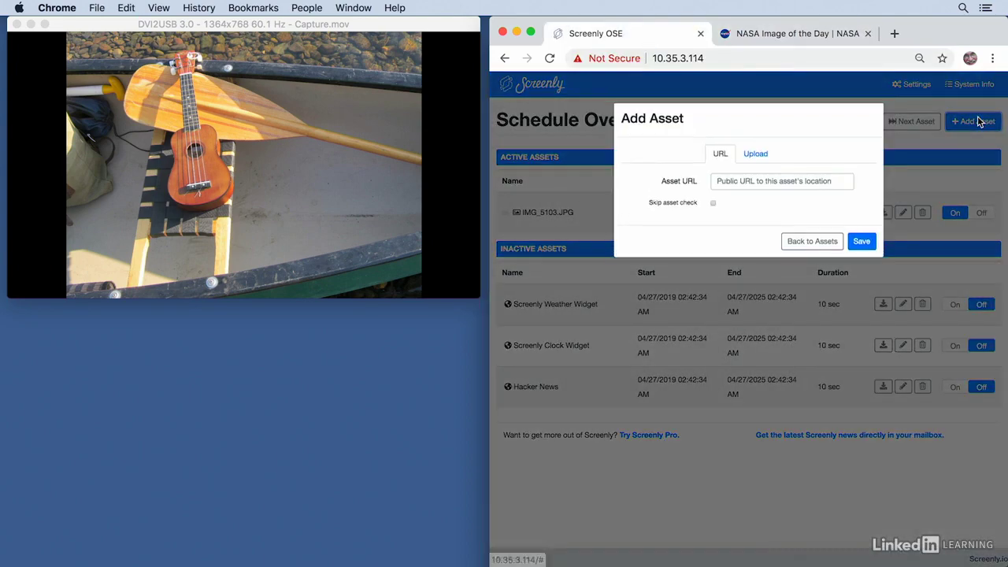
left_click(731, 185)
key("super+v")
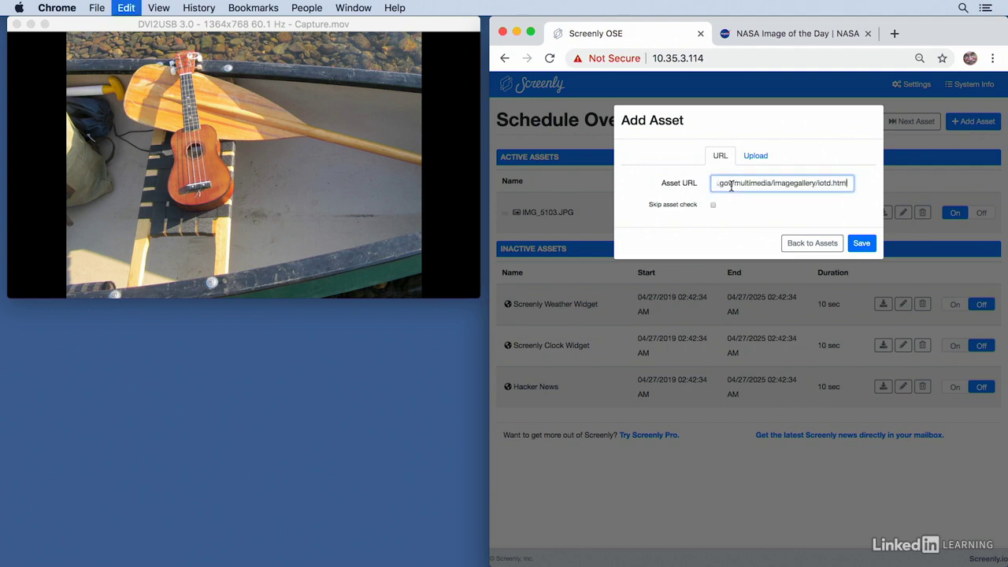
left_click(750, 208)
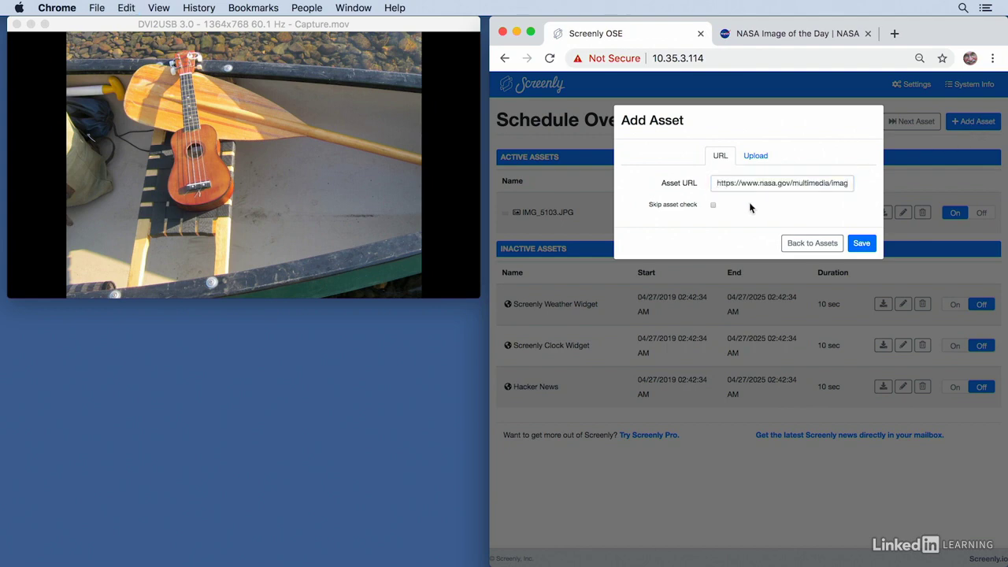
left_click(862, 244)
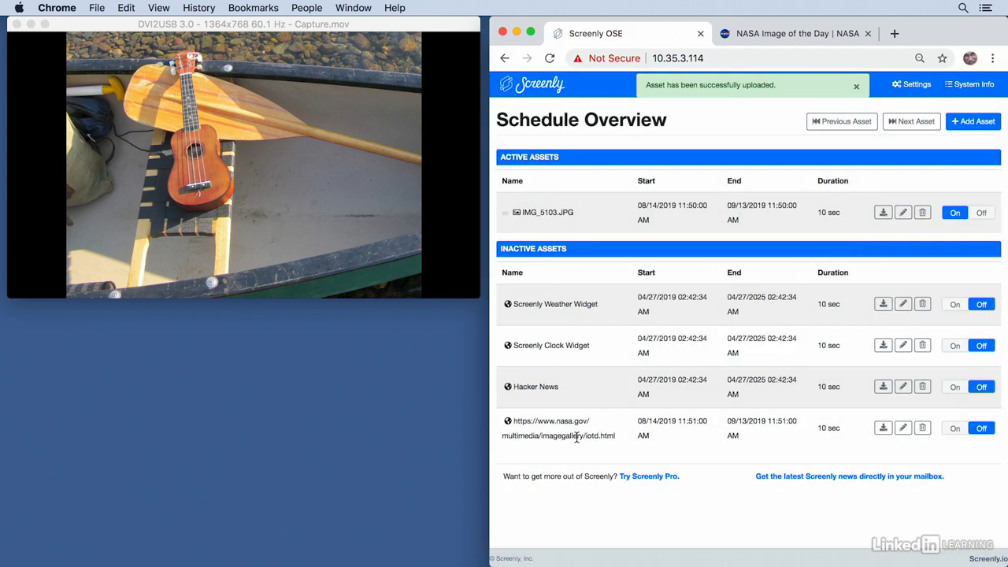
left_click(956, 428)
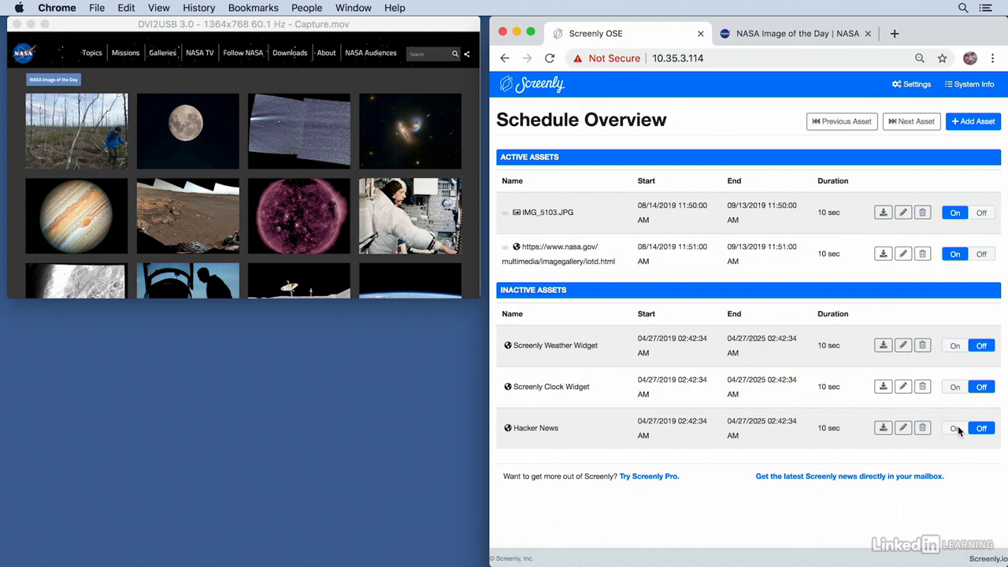
- View the Screenly Pro website and return to the schedule overview
left_click(647, 476)
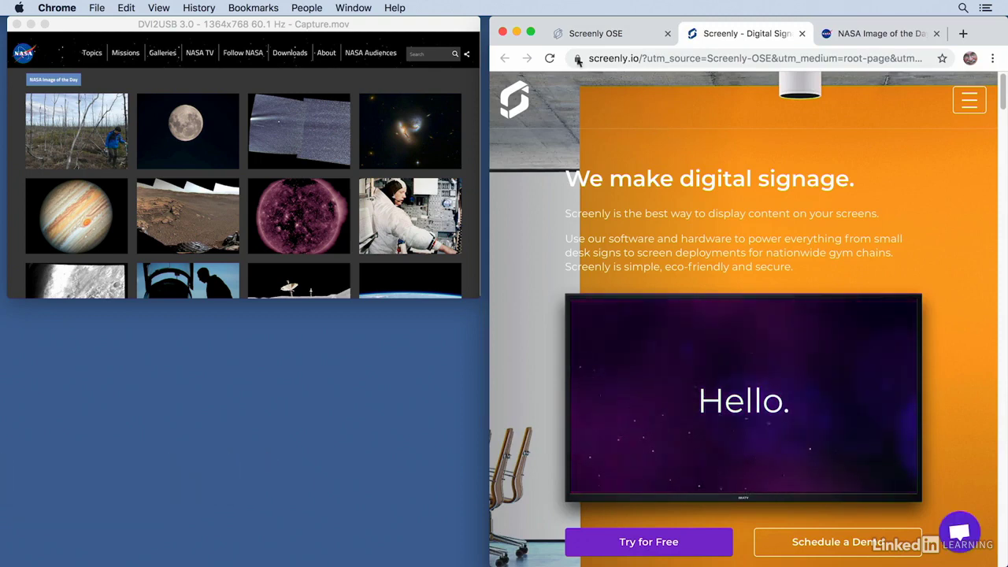
left_click(637, 34)
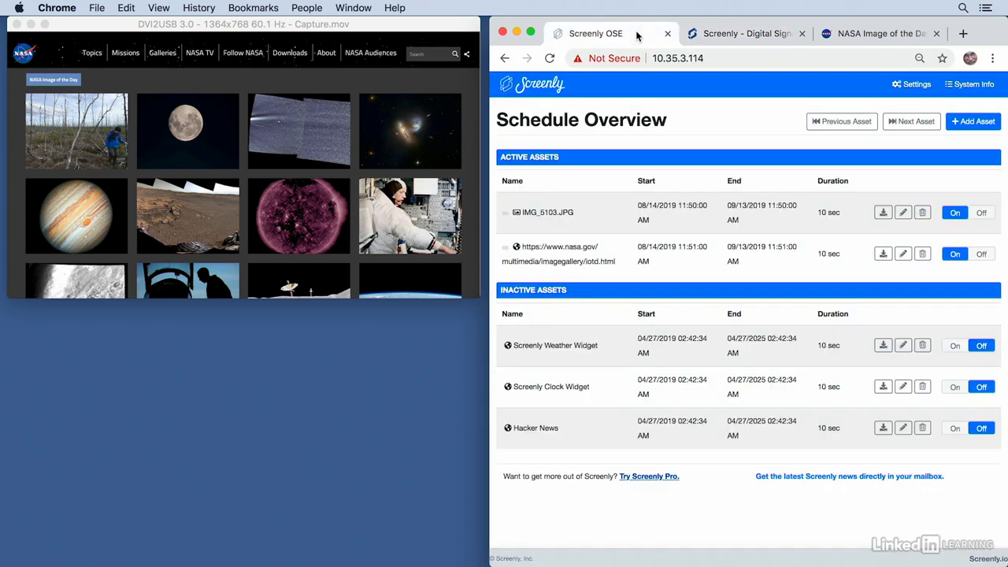